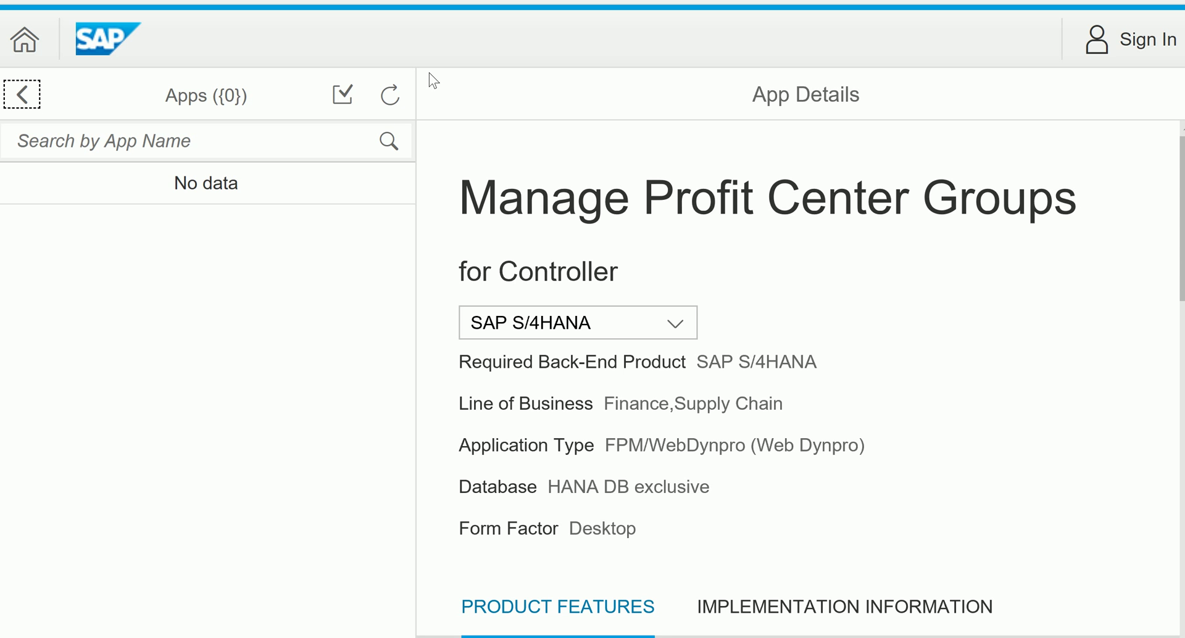
# - Return to the app categories and show the All Apps list of 7966 apps
pyautogui.click(252, 146)
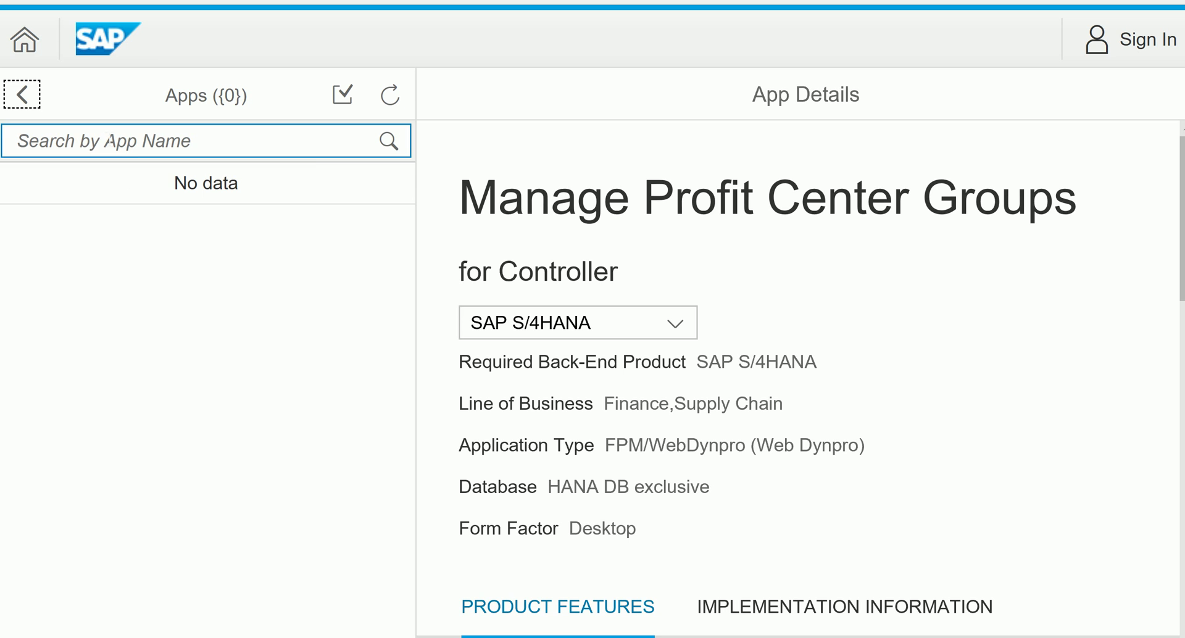
pyautogui.click(33, 102)
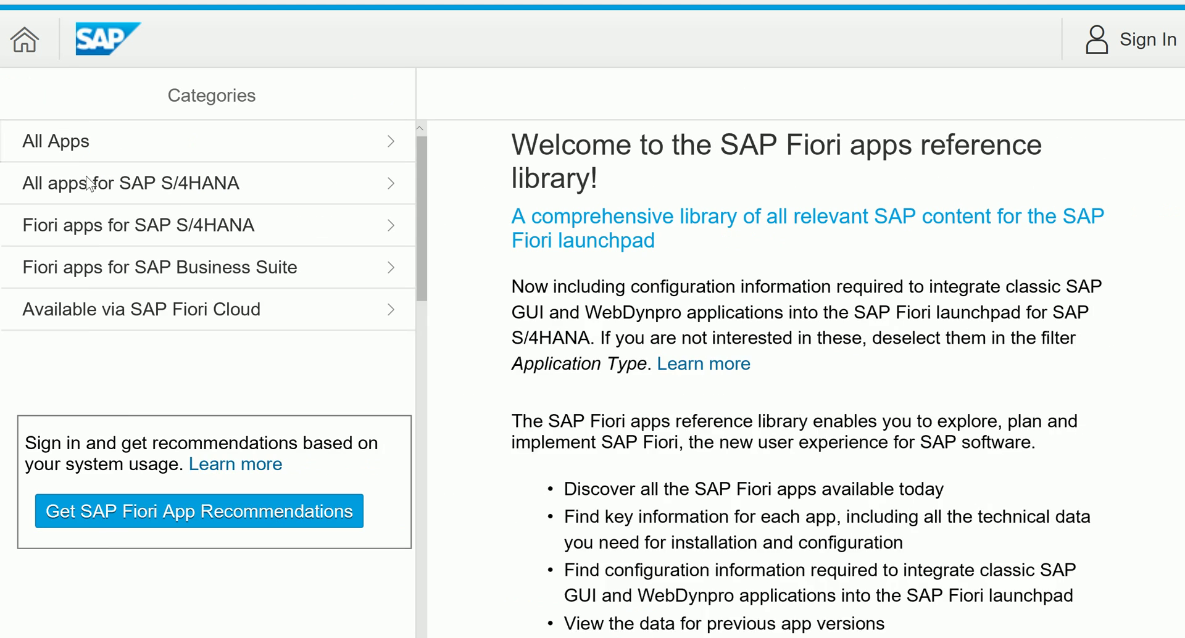
pyautogui.click(64, 141)
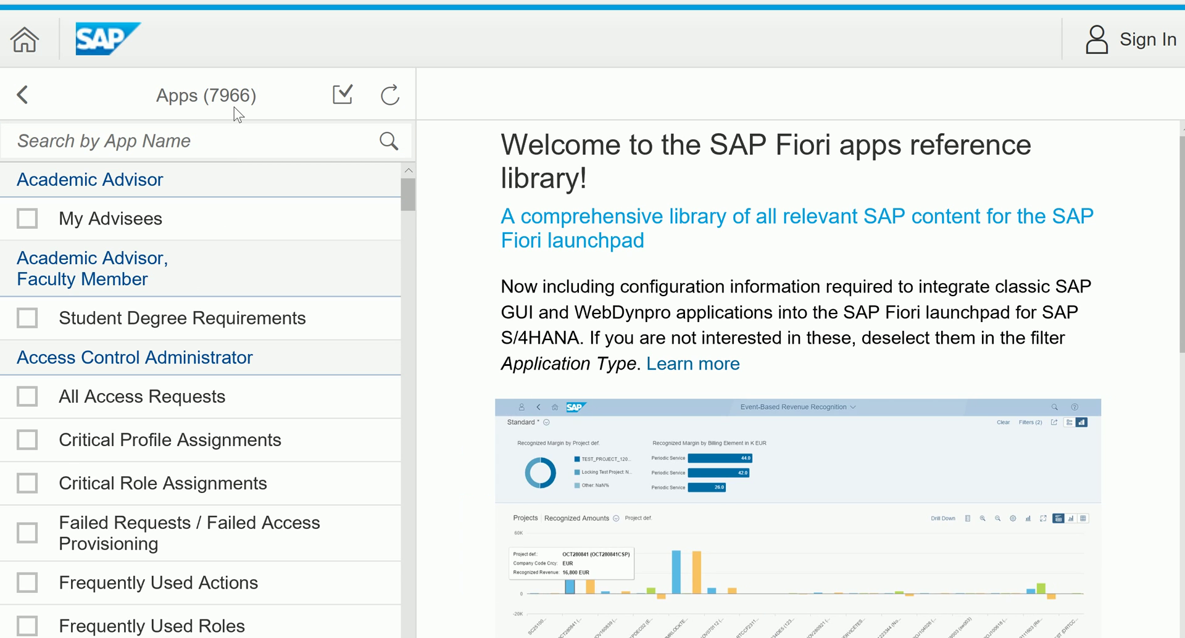
# - Search apps for 'manage profit center group' and open the Manage Profit Center Groups result
pyautogui.click(159, 143)
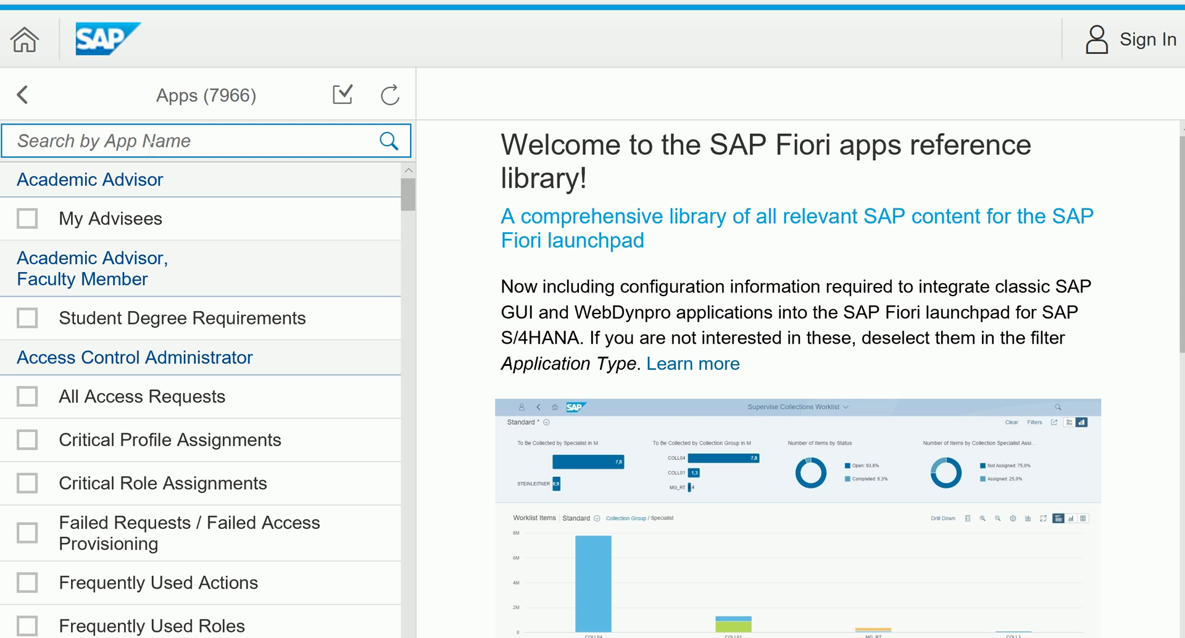
pyautogui.write('manage profit ce')
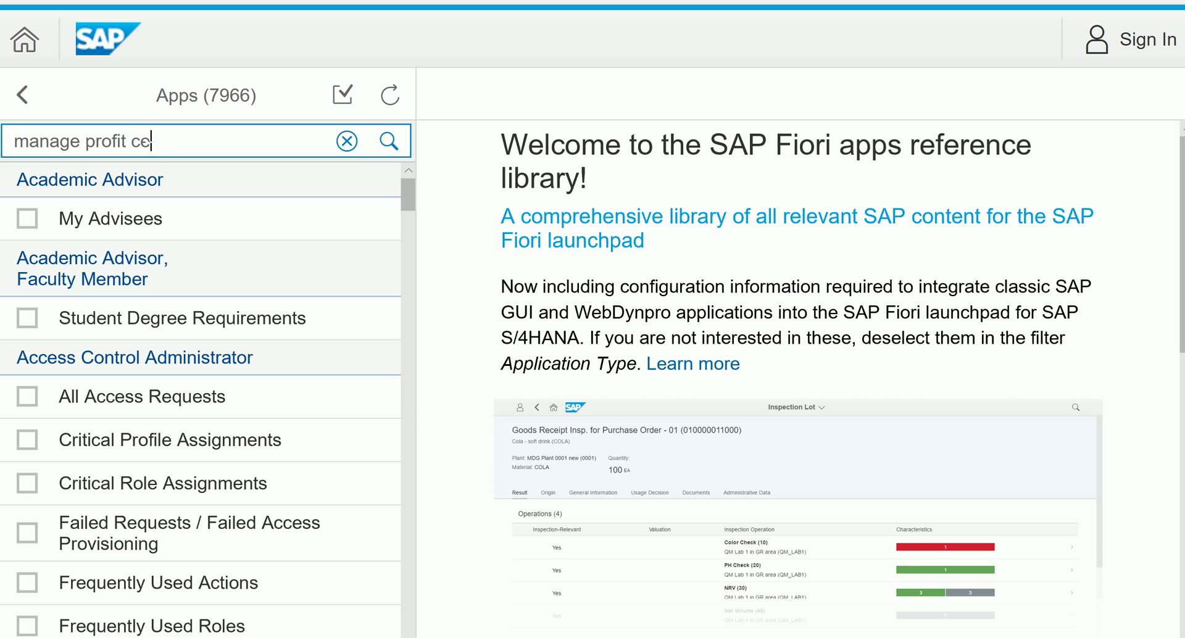
pyautogui.write('nter group')
pyautogui.click(389, 141)
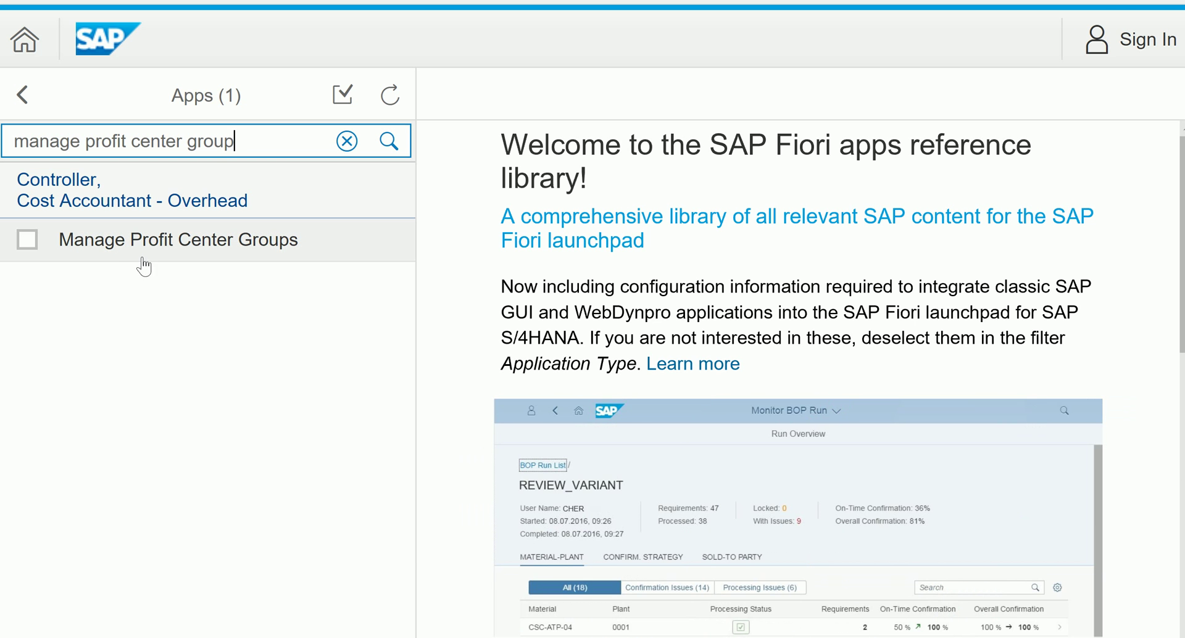
pyautogui.click(26, 240)
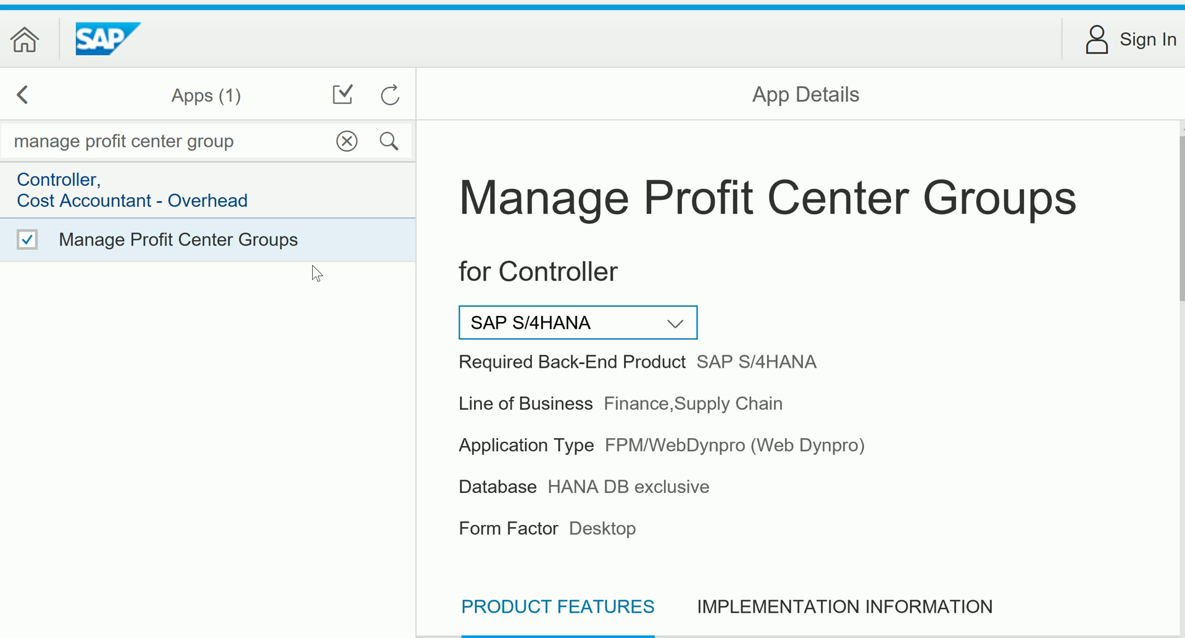
pyautogui.moveTo(619, 276); pyautogui.dragTo(467, 279)
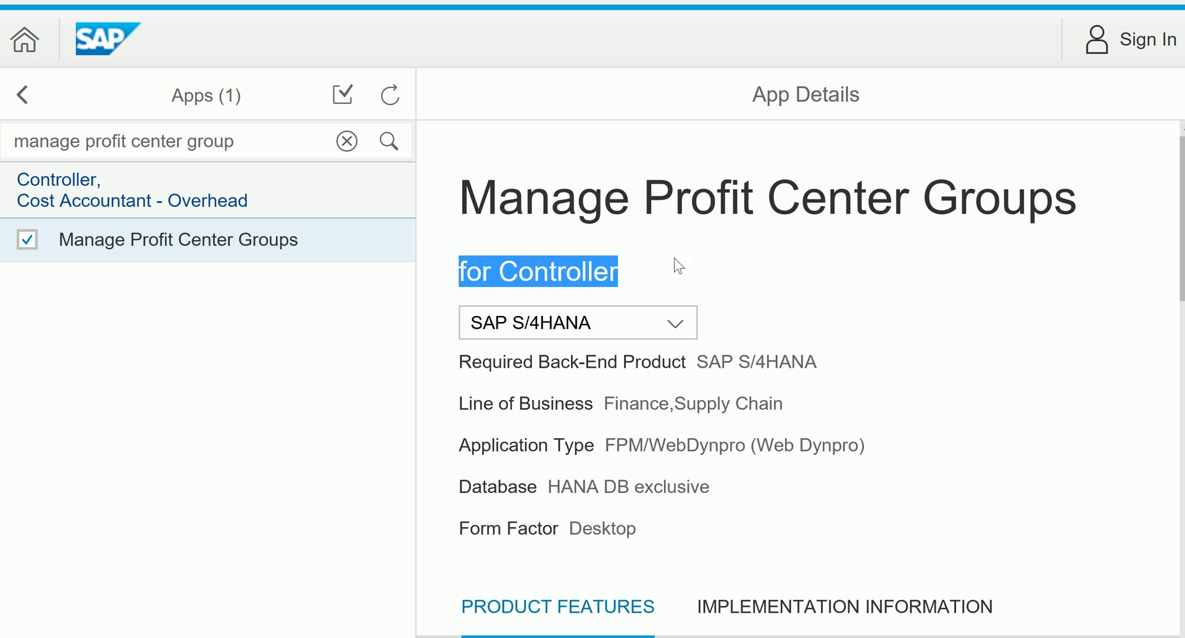
pyautogui.scroll(-1, 699, 253)
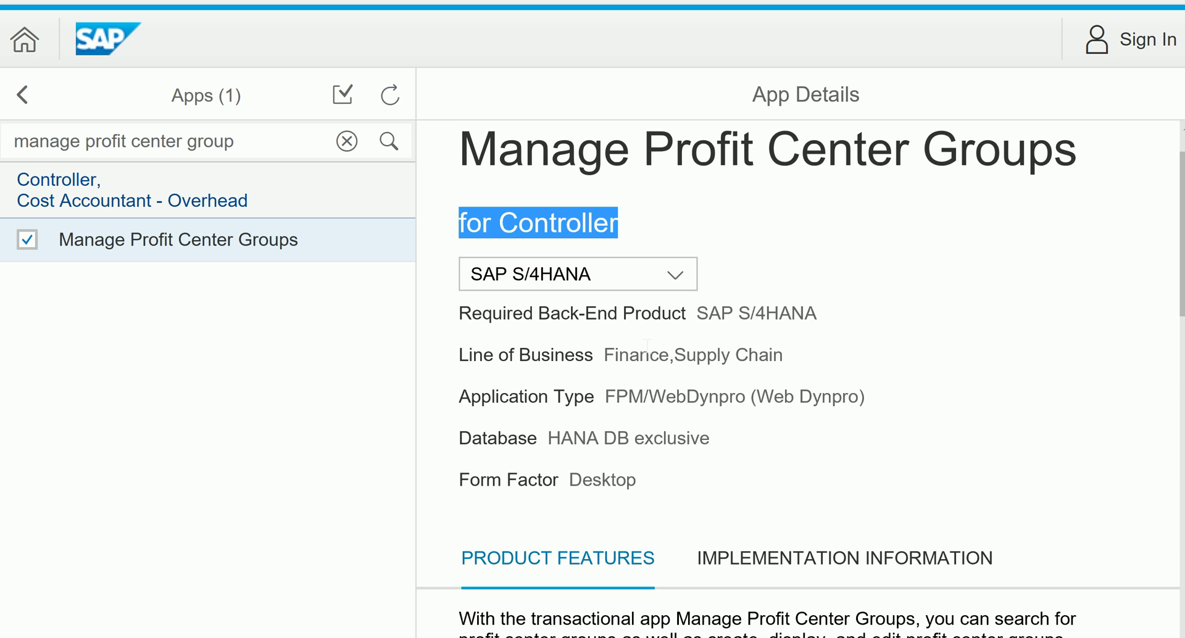
pyautogui.scroll(1, 648, 345)
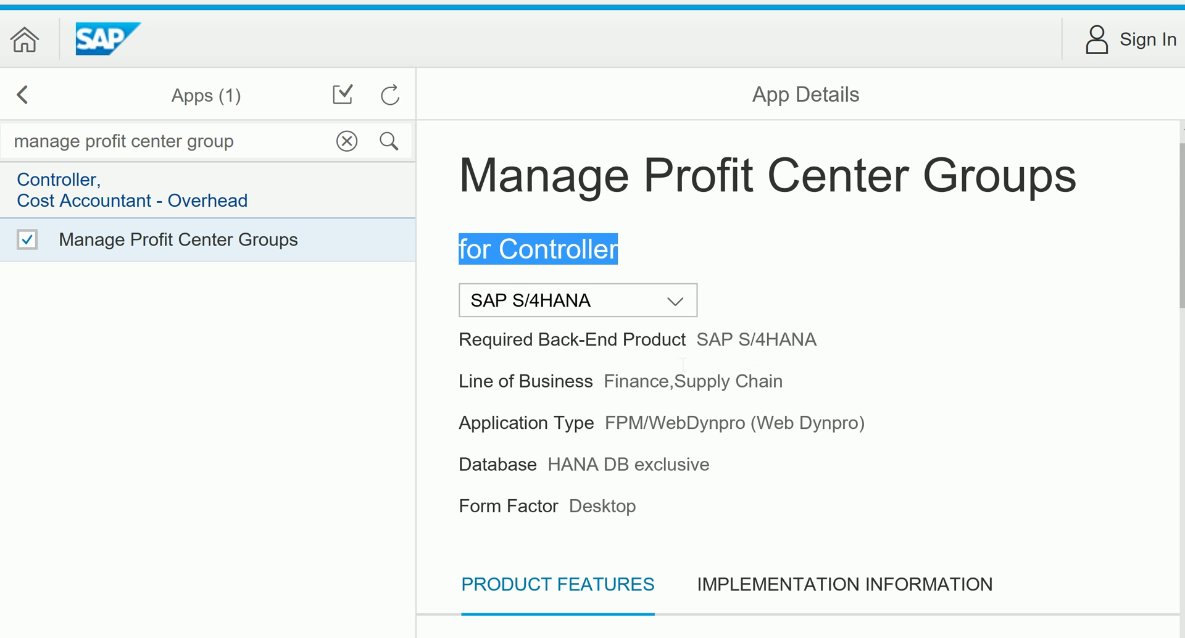
pyautogui.moveTo(817, 339); pyautogui.dragTo(713, 341)
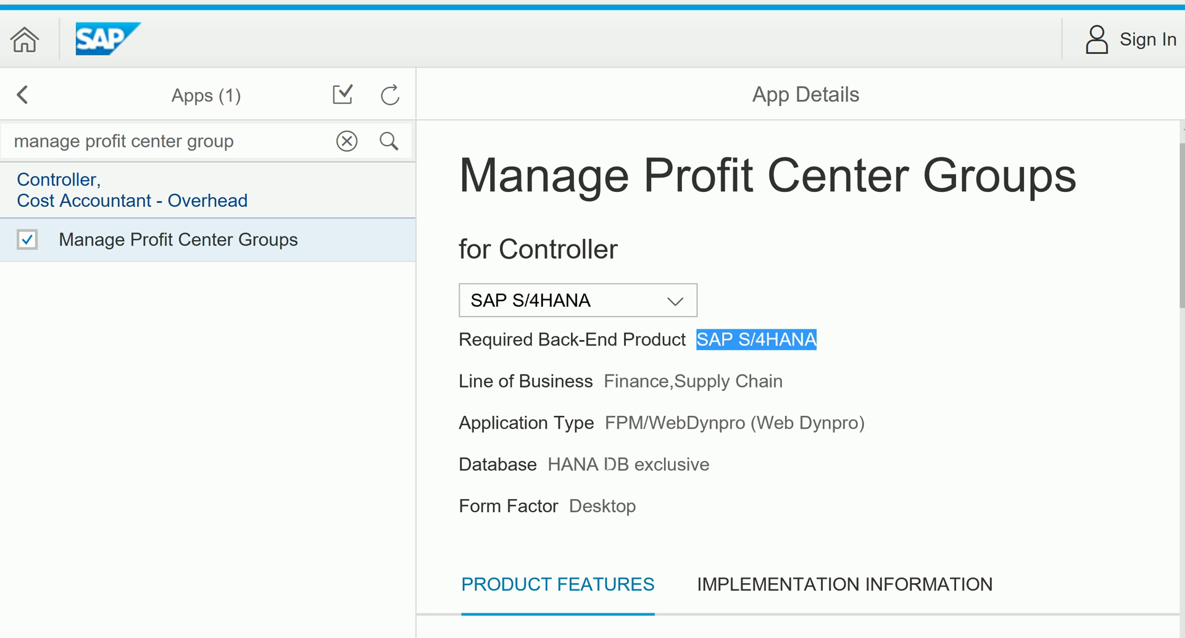
pyautogui.moveTo(713, 473); pyautogui.dragTo(508, 470)
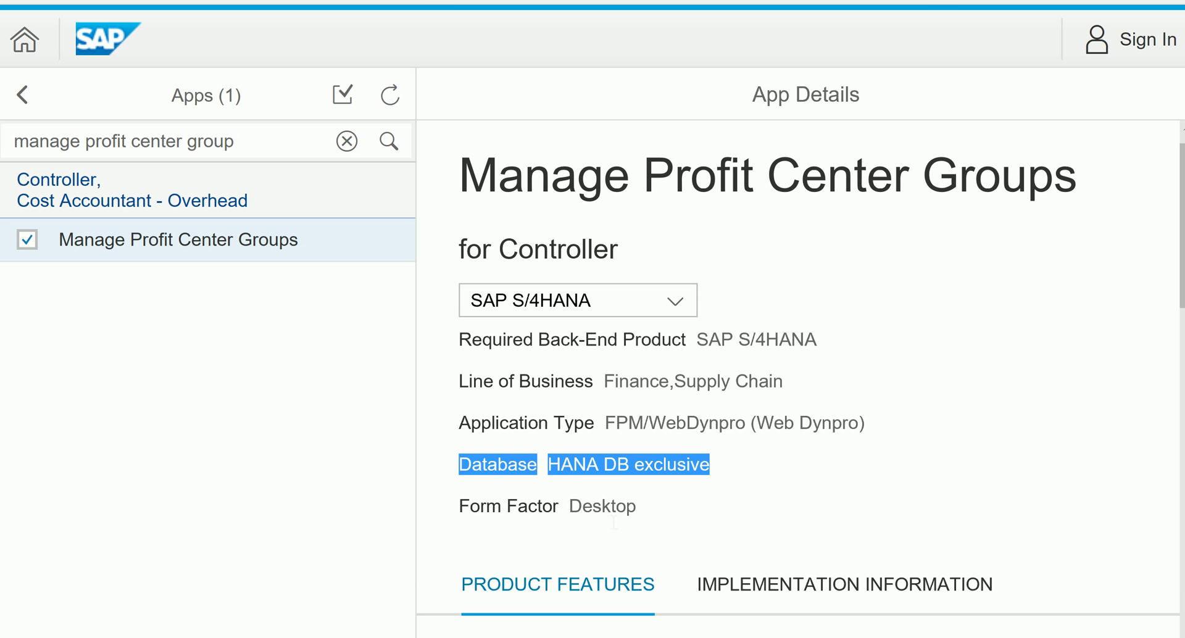
# - Review the Product Features, then show Implementation Information with delivery SAP S/4HANA 1610 FPS01
pyautogui.scroll(-1, 636, 356)
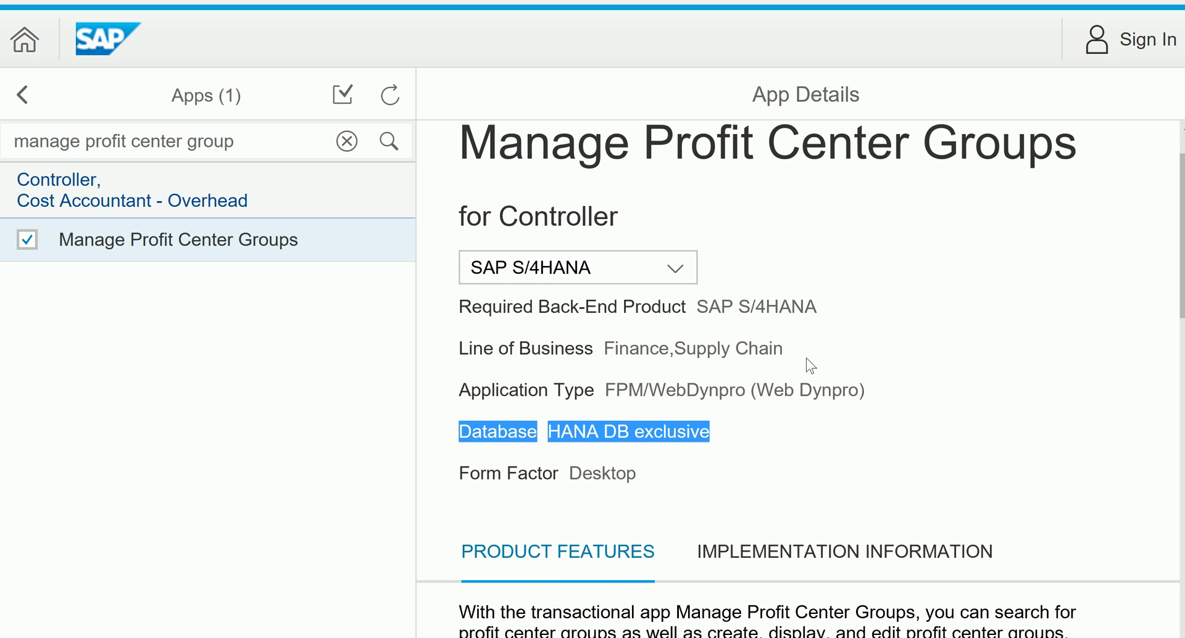
pyautogui.scroll(1, 805, 365)
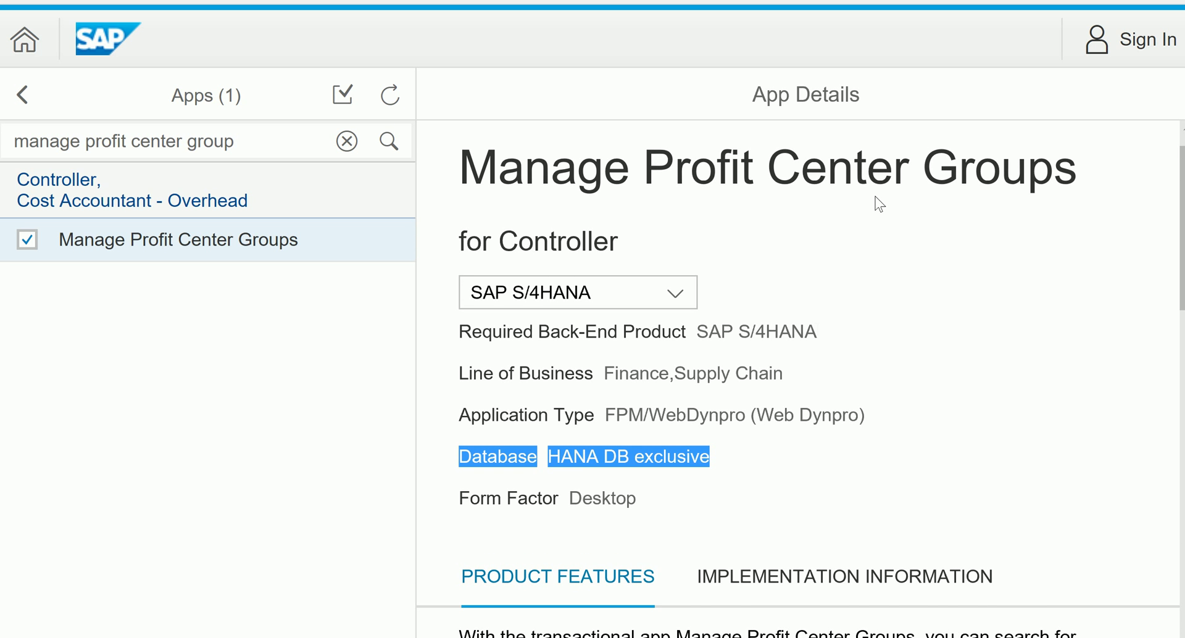
pyautogui.scroll(-10, 819, 332)
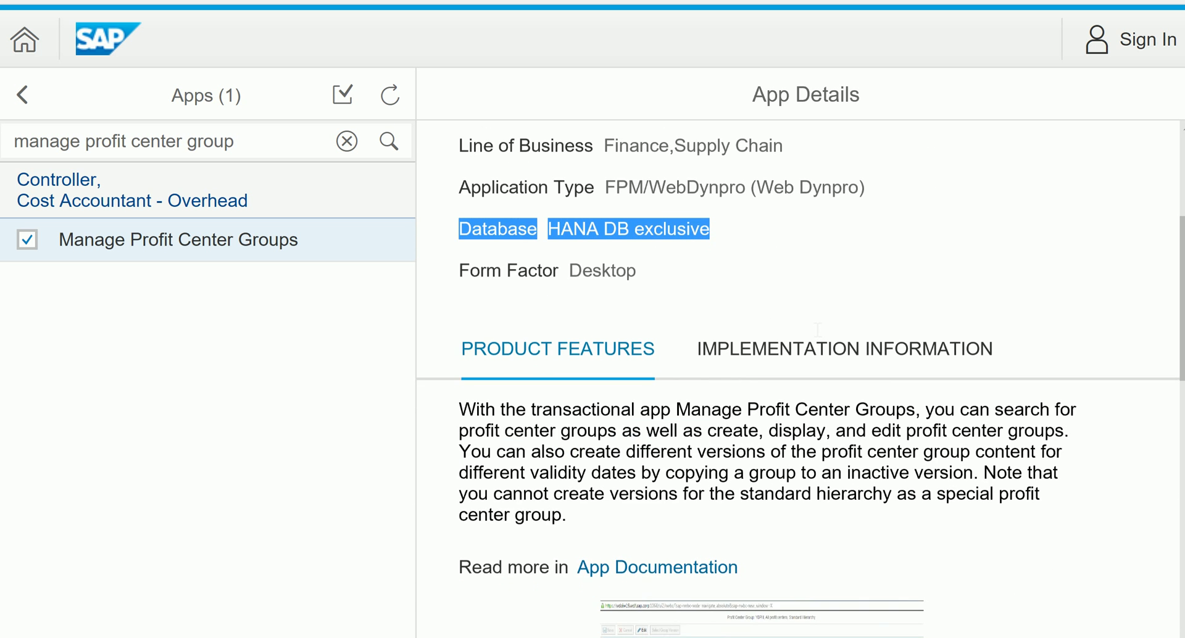
pyautogui.scroll(-3, 818, 327)
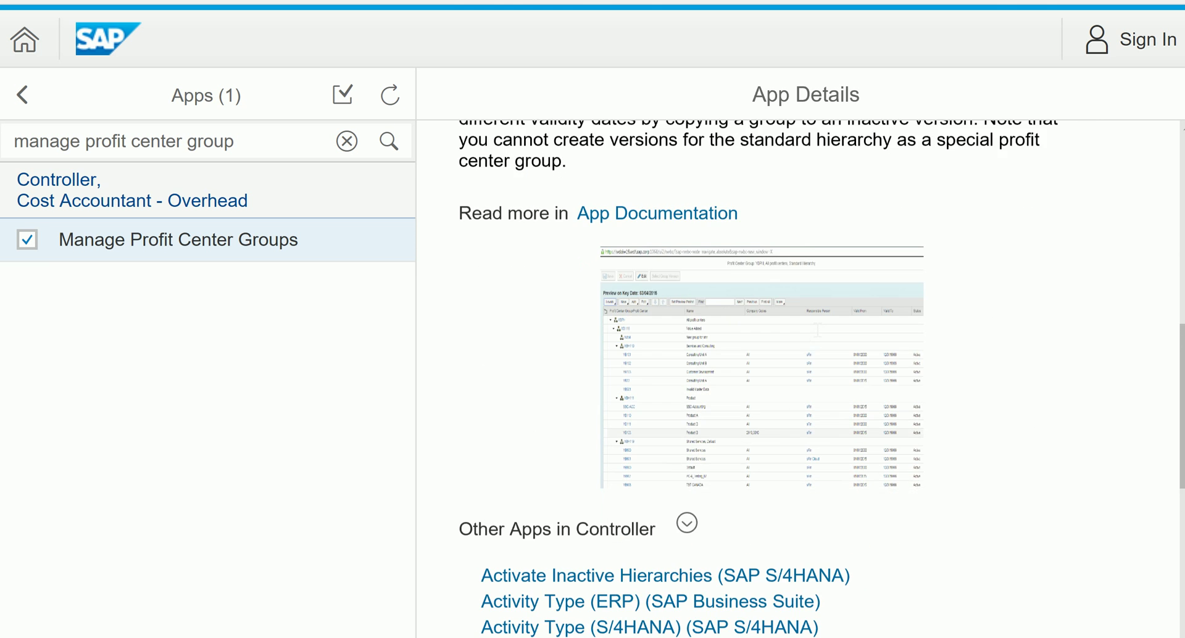
pyautogui.scroll(1, 818, 330)
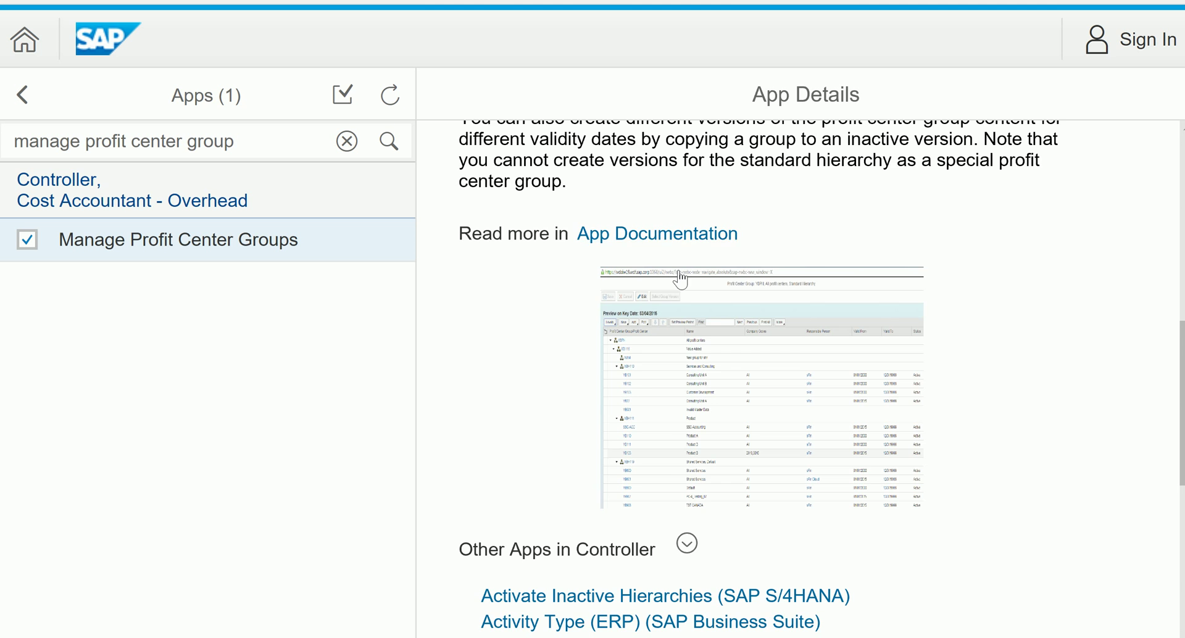
pyautogui.scroll(1, 648, 276)
pyautogui.scroll(4, 741, 272)
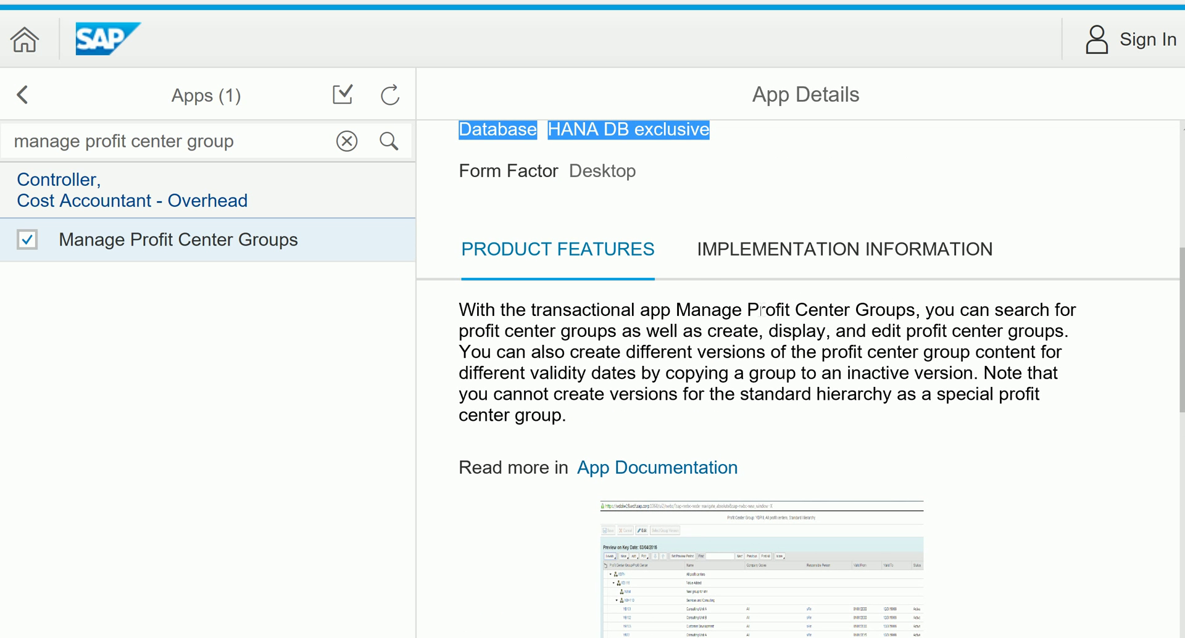
pyautogui.click(748, 252)
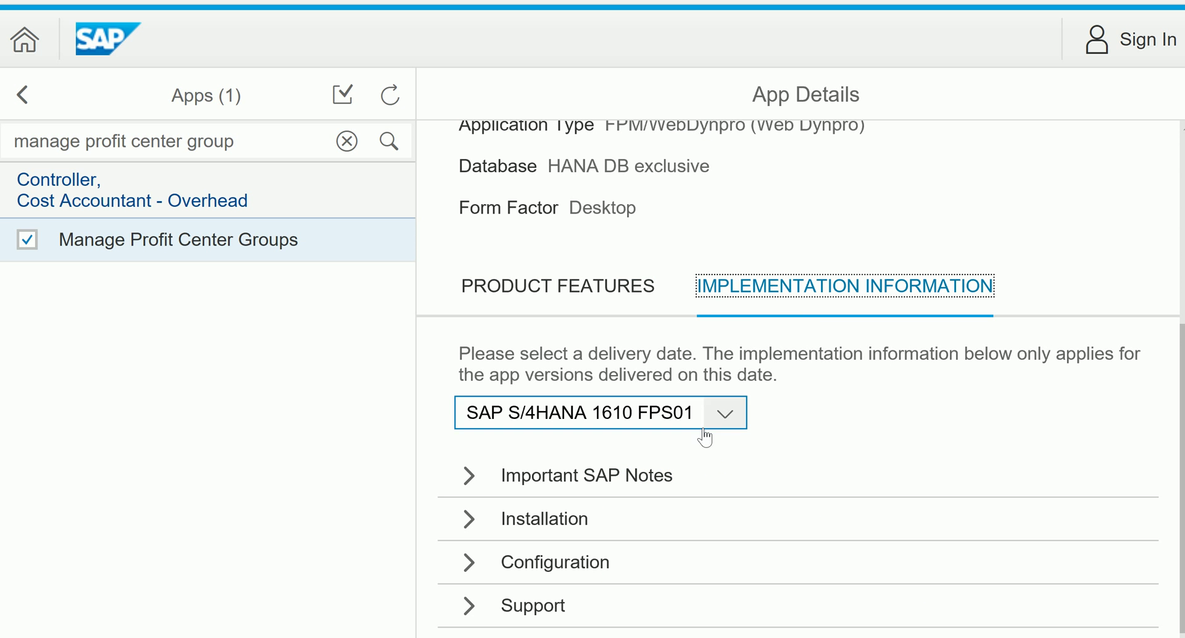
pyautogui.click(479, 568)
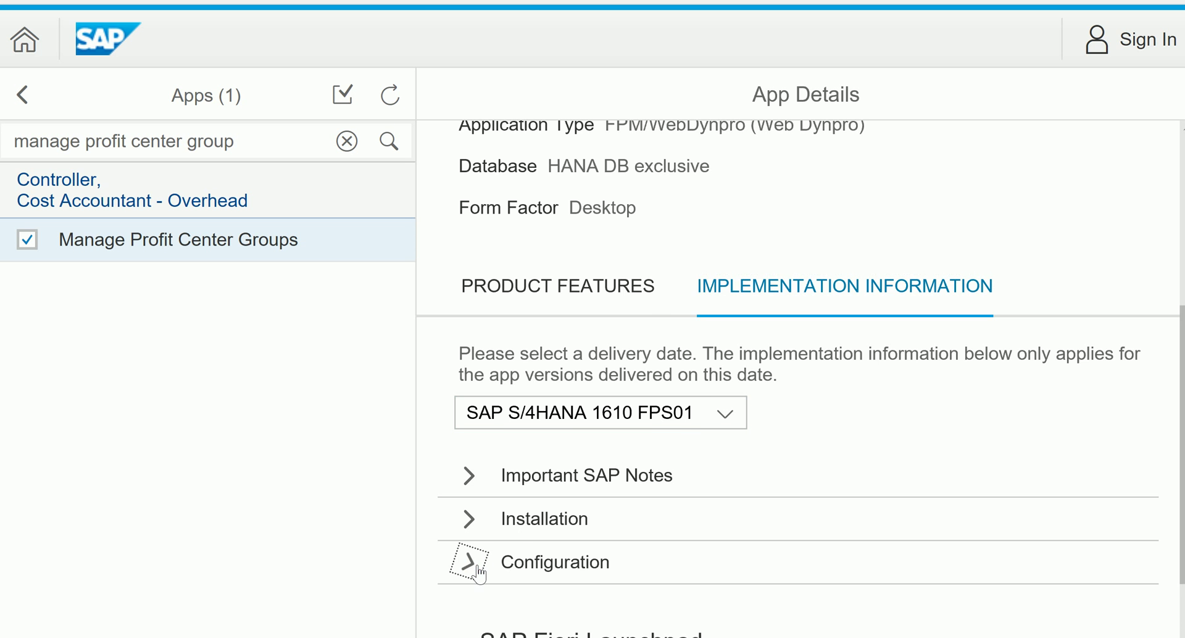
pyautogui.scroll(-3, 595, 479)
pyautogui.scroll(-2, 592, 478)
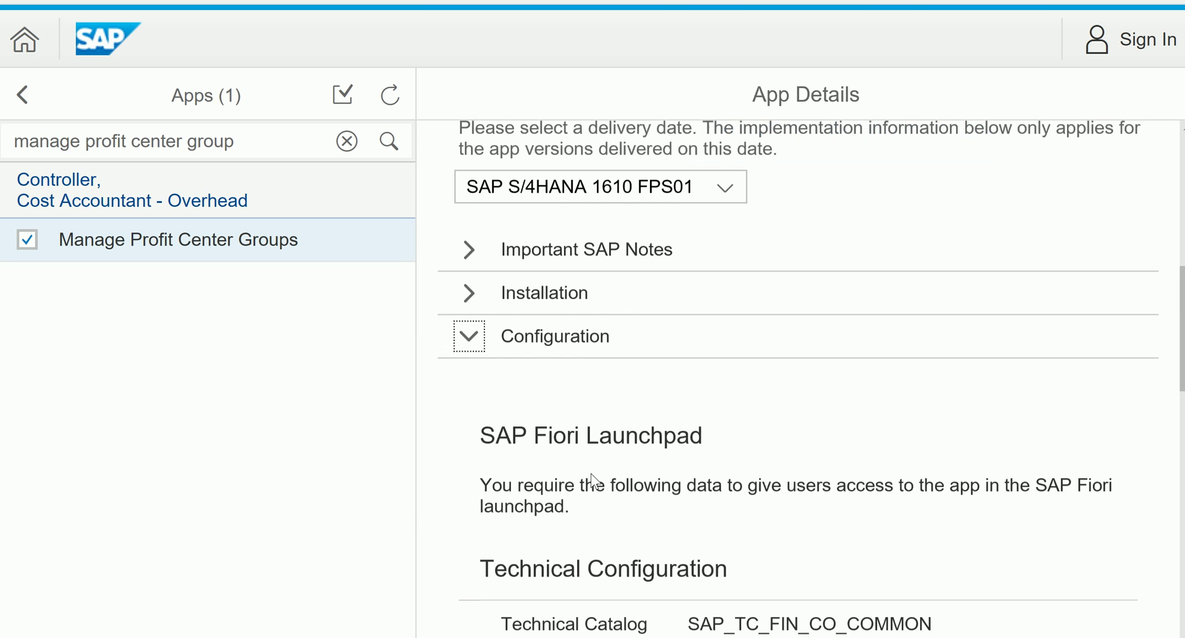
pyautogui.scroll(1, 574, 468)
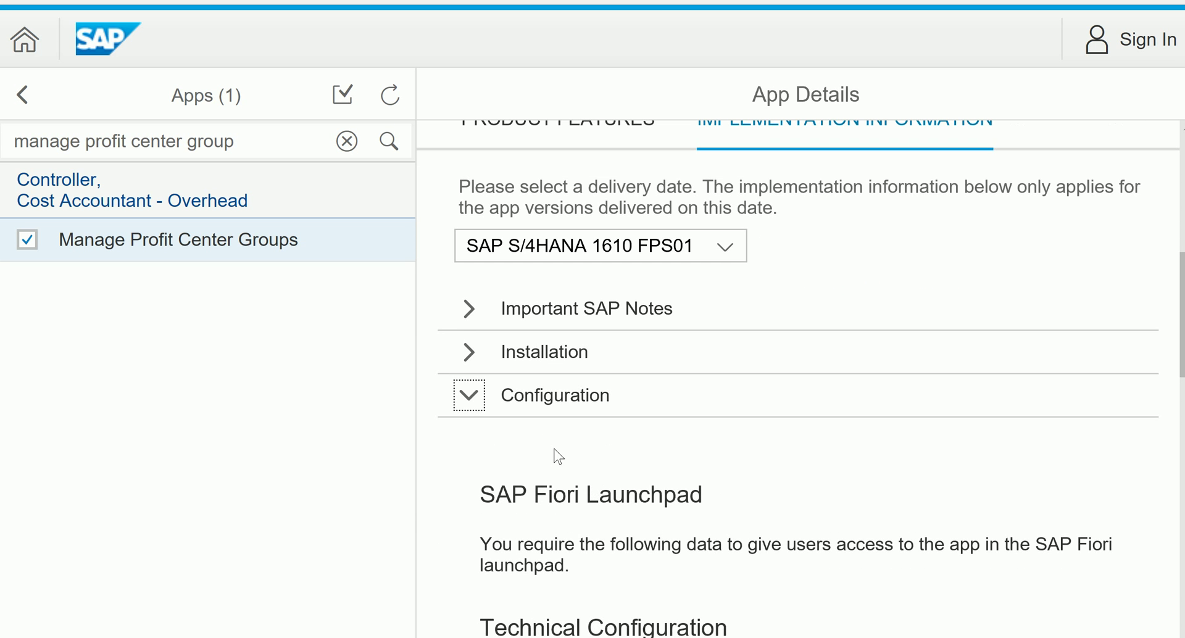
pyautogui.click(471, 351)
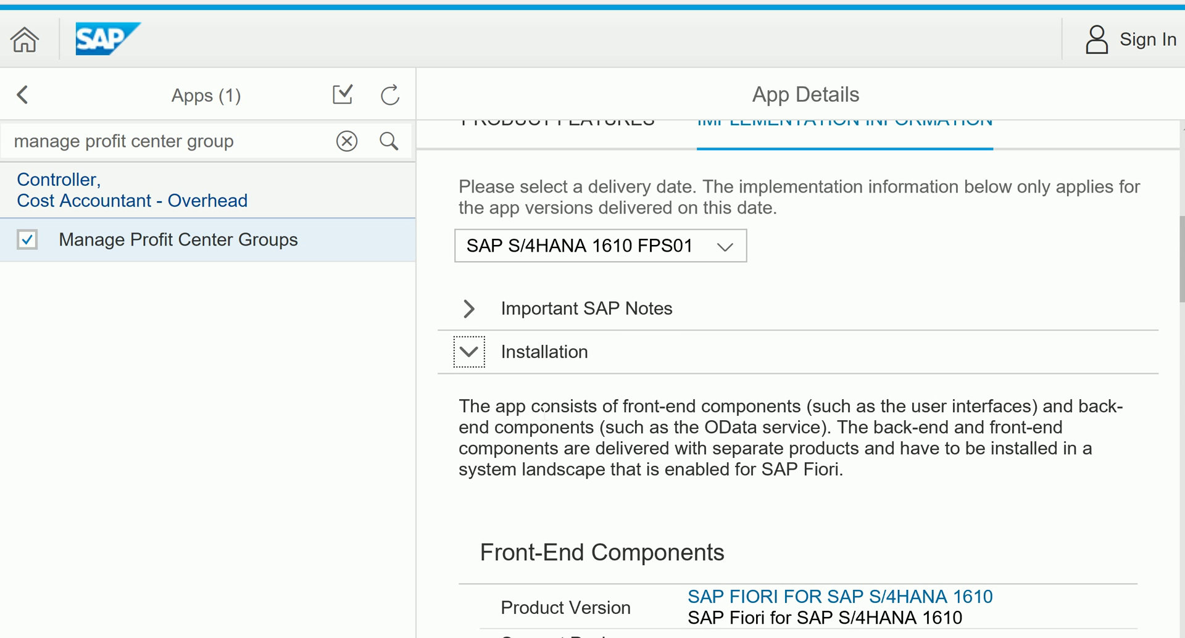
pyautogui.click(481, 357)
pyautogui.click(471, 315)
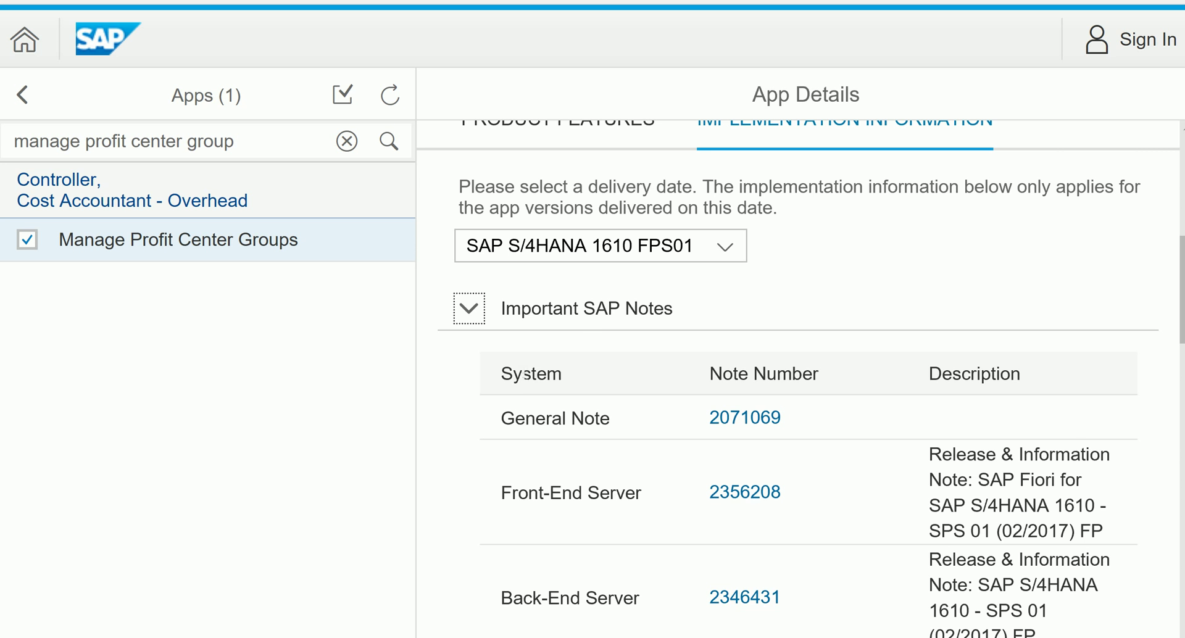
pyautogui.click(478, 318)
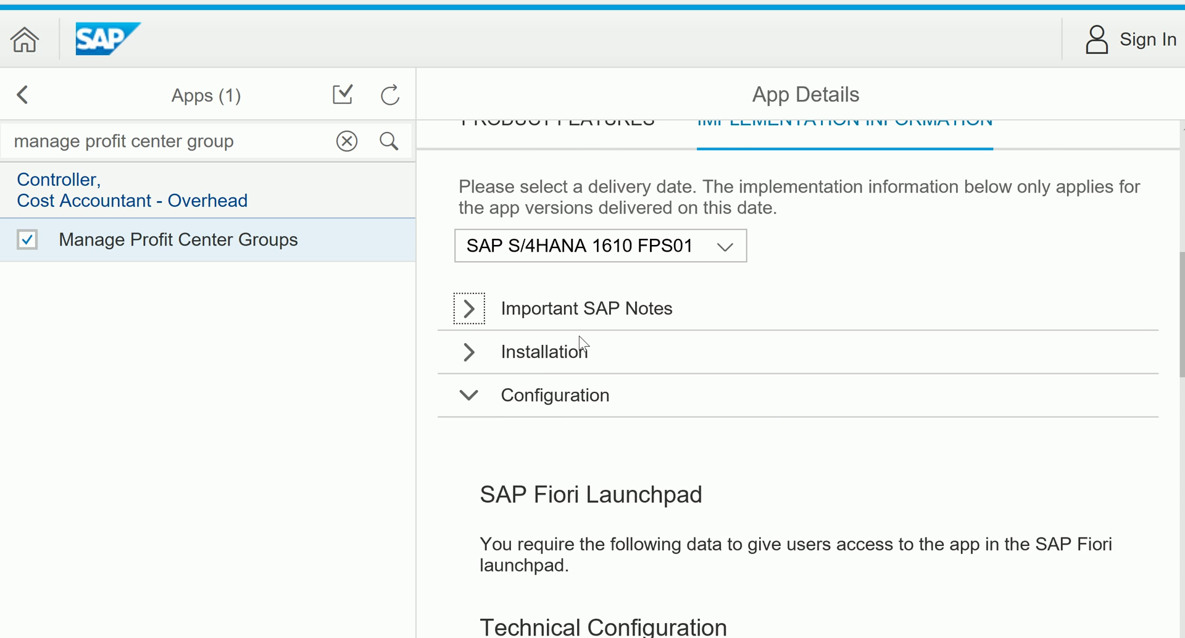
pyautogui.scroll(5, 608, 286)
pyautogui.scroll(4, 617, 294)
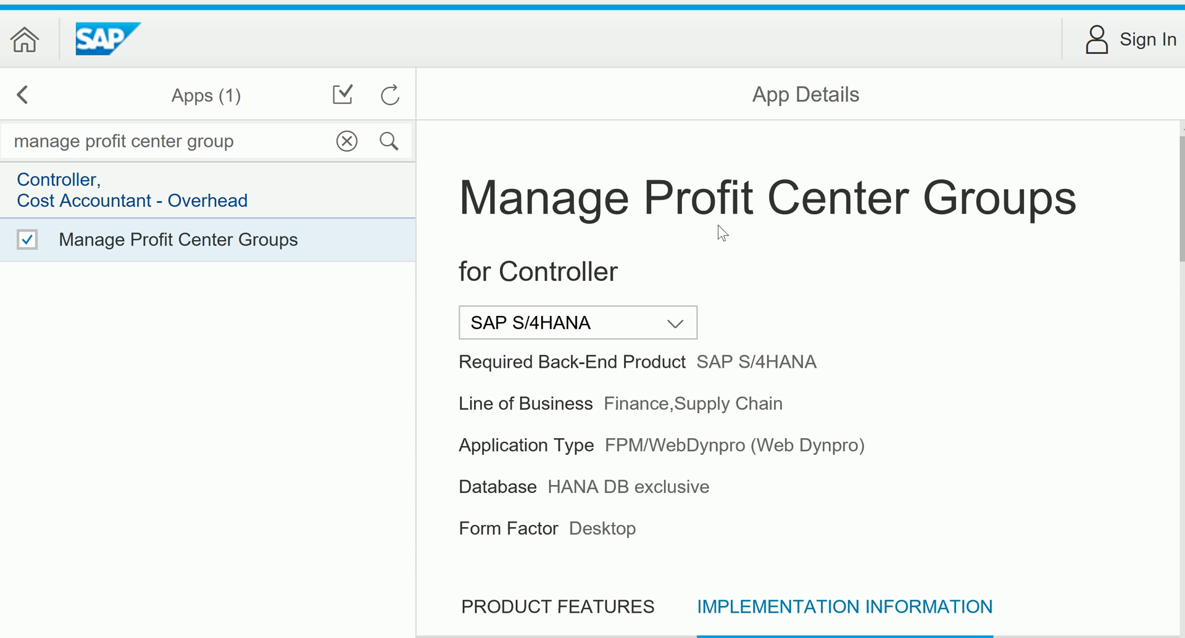
pyautogui.scroll(-2, 678, 361)
pyautogui.scroll(1, 678, 361)
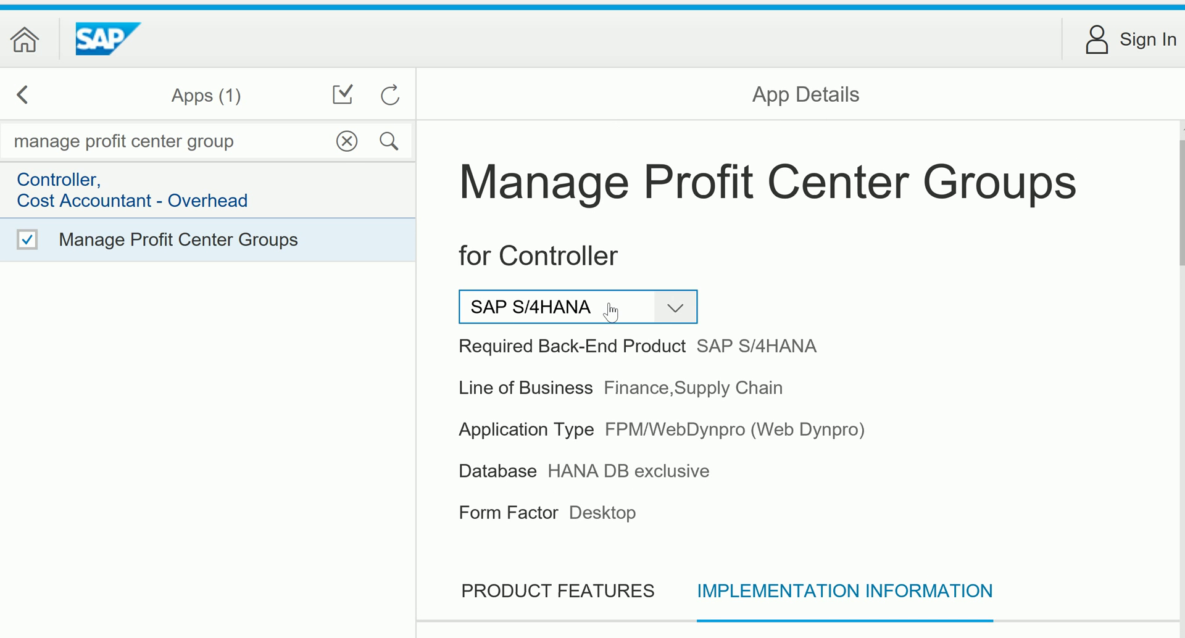
pyautogui.scroll(-2, 677, 362)
pyautogui.scroll(2, 678, 362)
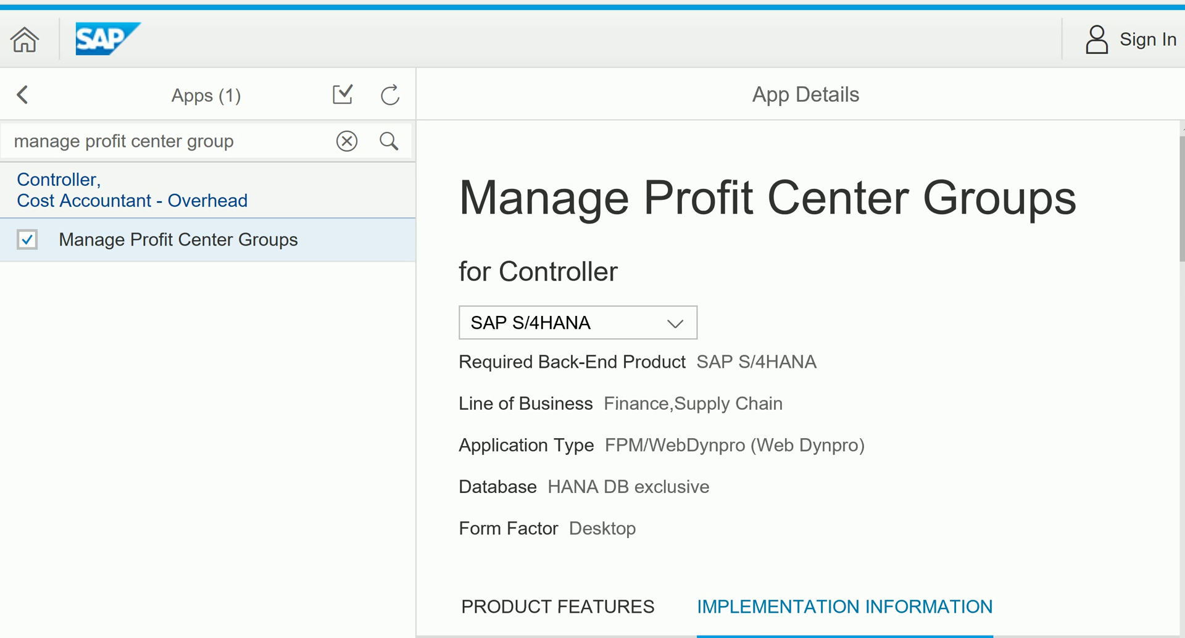
# - Switch to the Fiori launchpad Home and launch the Manage Profit Center Groups tile
pyautogui.click(415, 633)
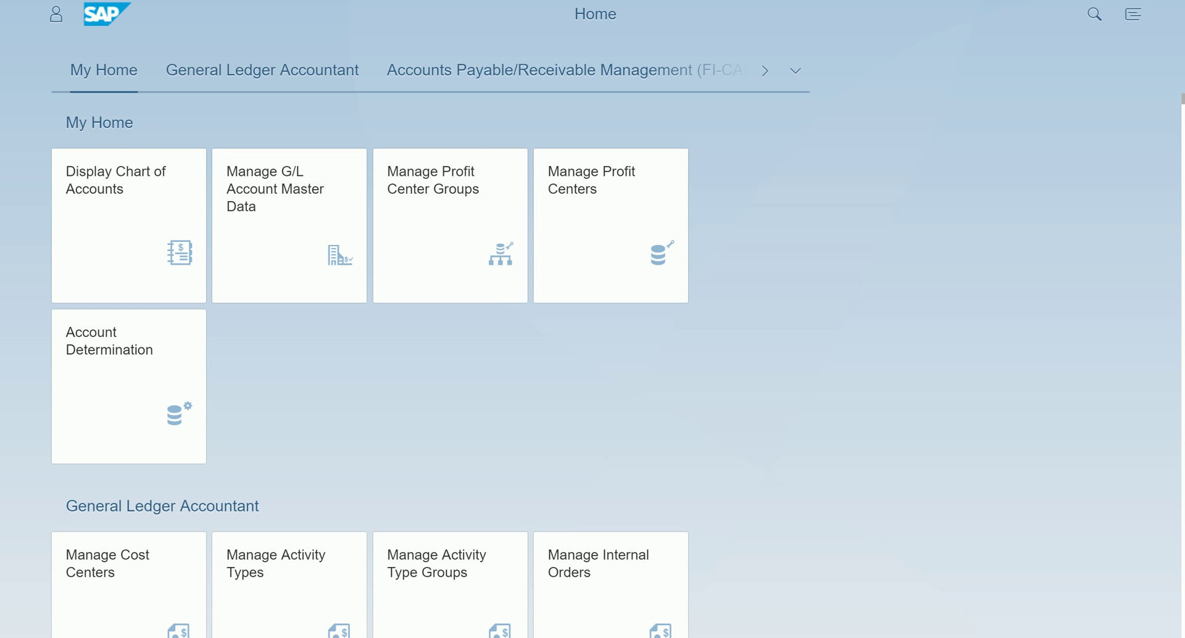
pyautogui.click(445, 284)
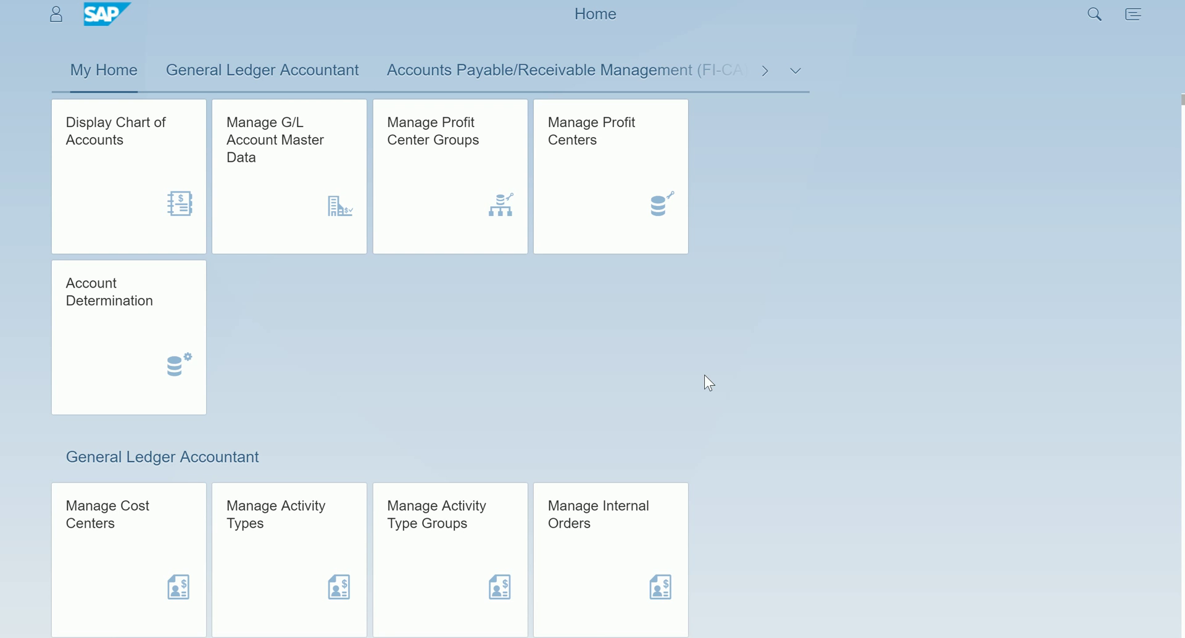
# - Launch Manage Profit Center Groups to reach the YBPH All profit centers standard hierarchy
pyautogui.click(454, 209)
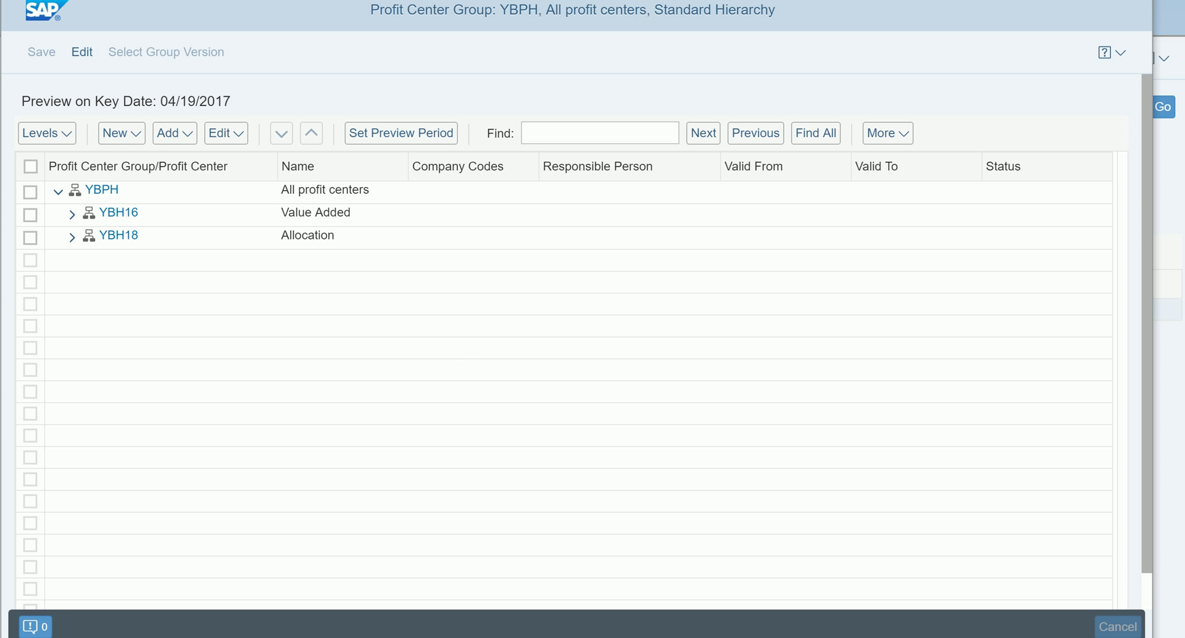
# - Expand YBH16 to show YBH111, YBH112 and YBH119, and YBH18 to reveal YB800
pyautogui.click(568, 217)
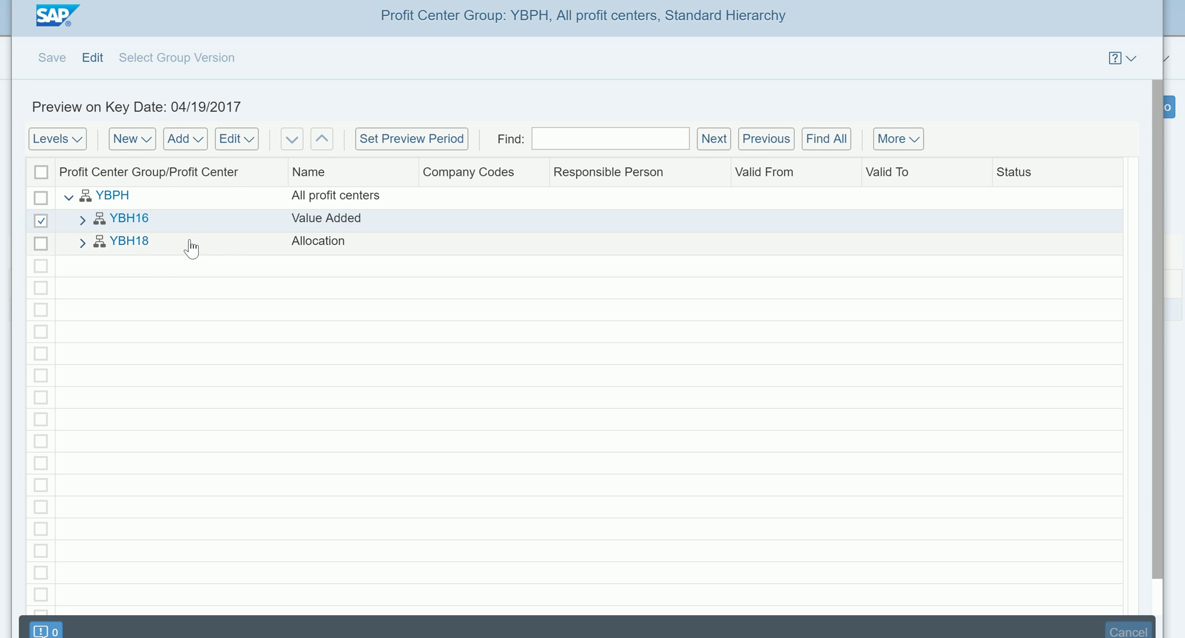
pyautogui.click(89, 226)
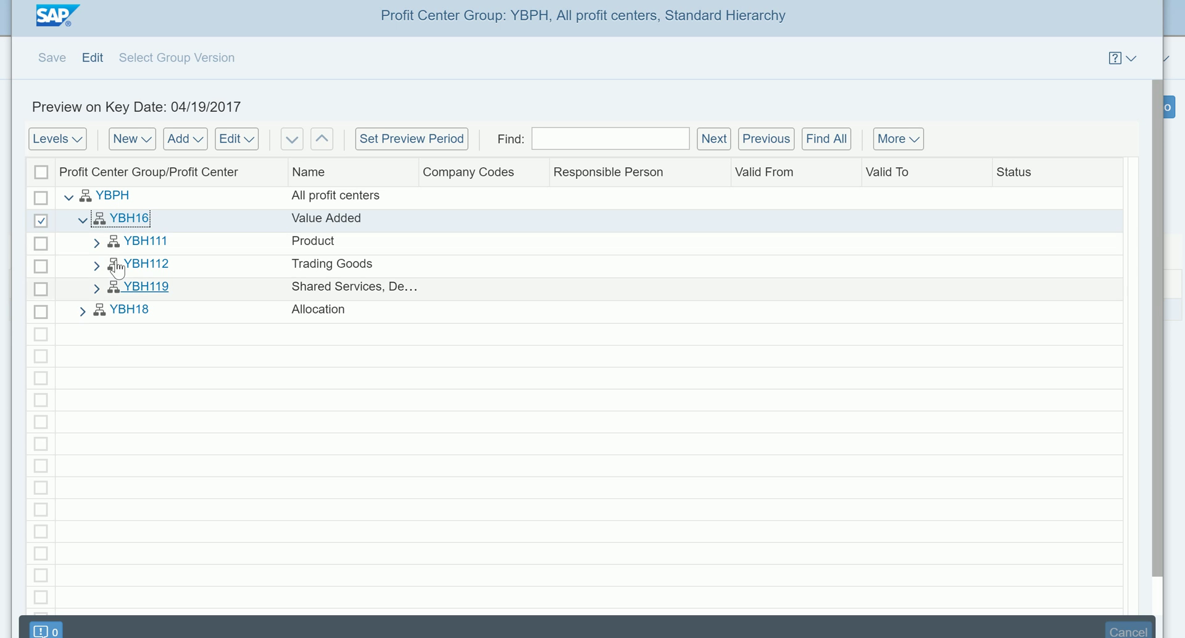
pyautogui.click(96, 242)
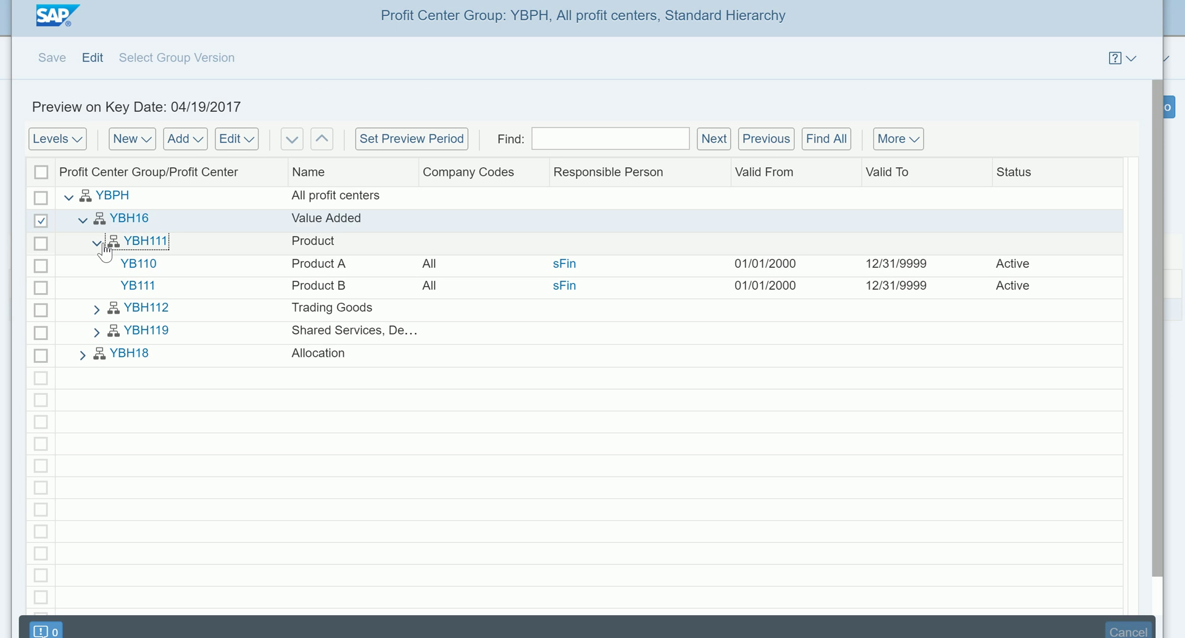
pyautogui.click(99, 244)
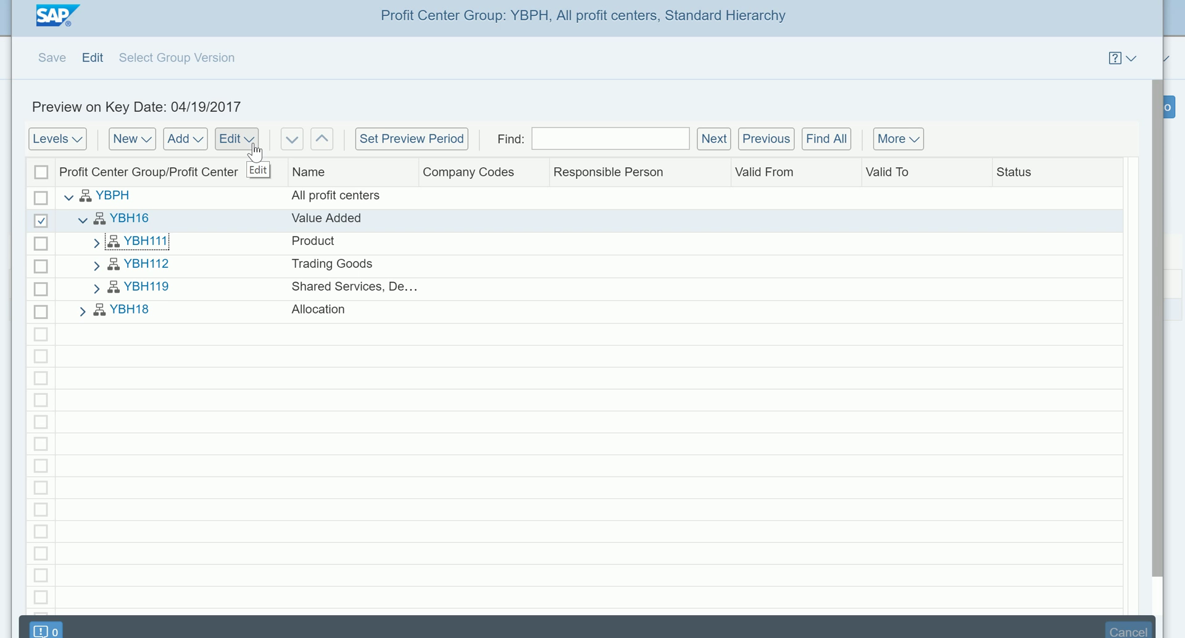
pyautogui.click(83, 312)
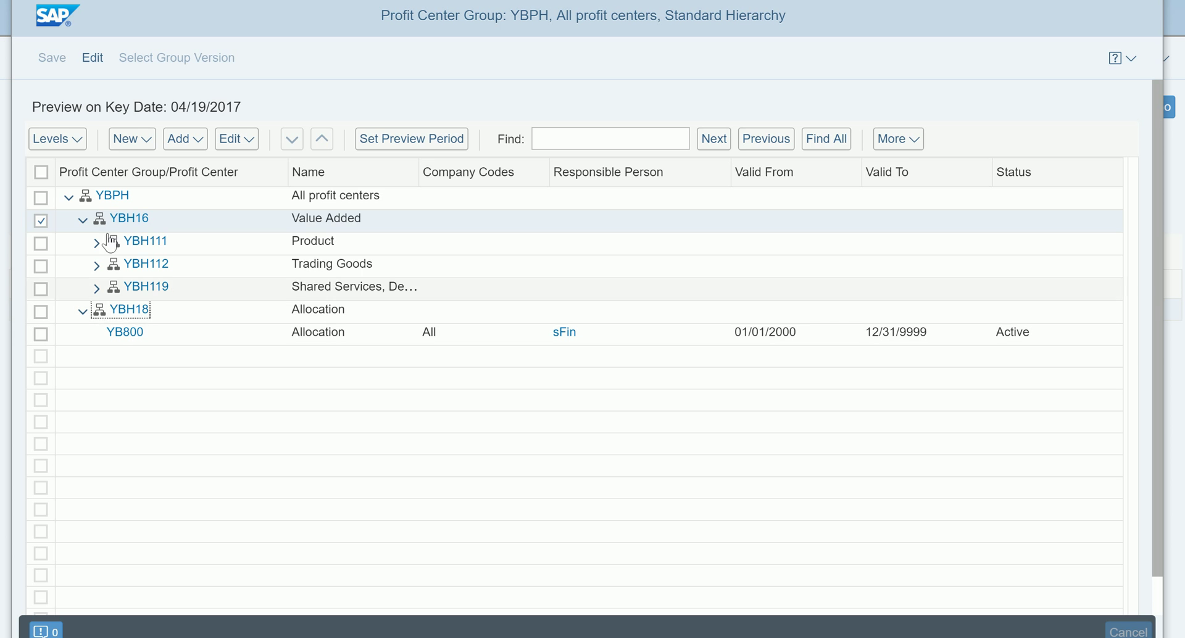
pyautogui.click(76, 139)
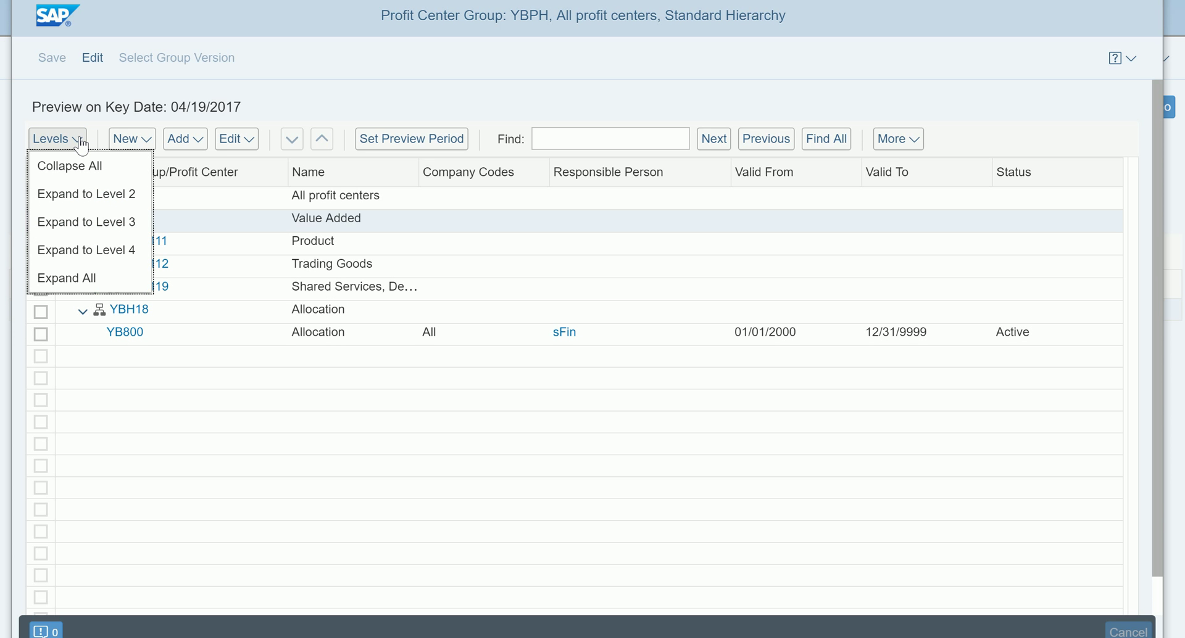
# - Expand all hierarchy levels and open profit center YB110 to see its Segment change to 1000_A
pyautogui.click(68, 278)
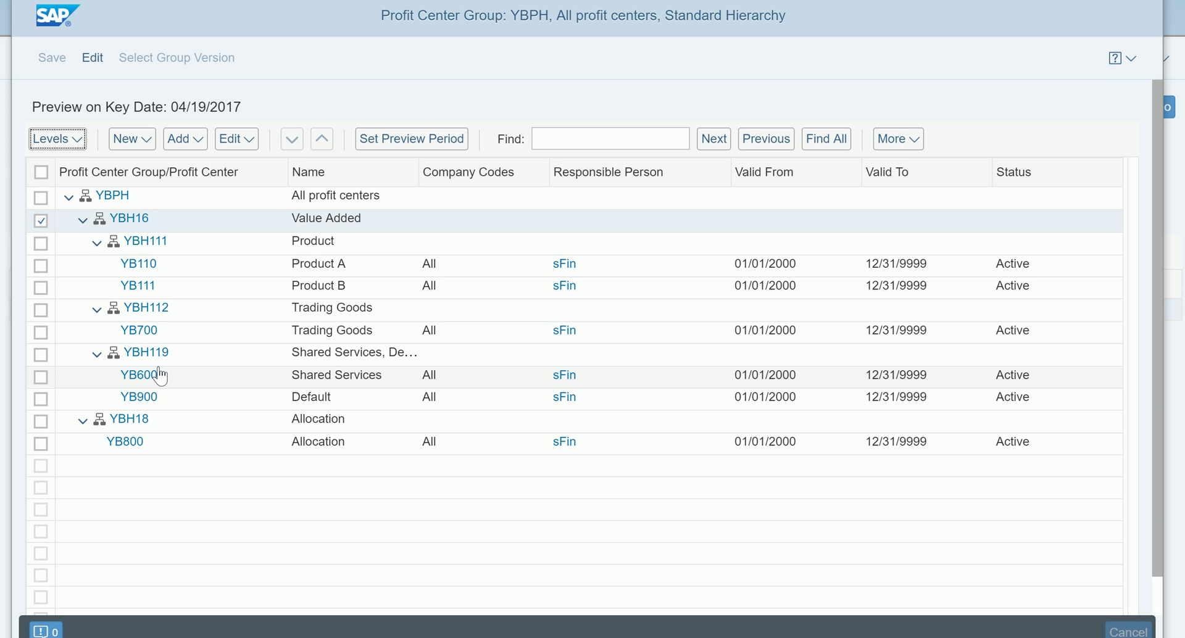
pyautogui.click(140, 265)
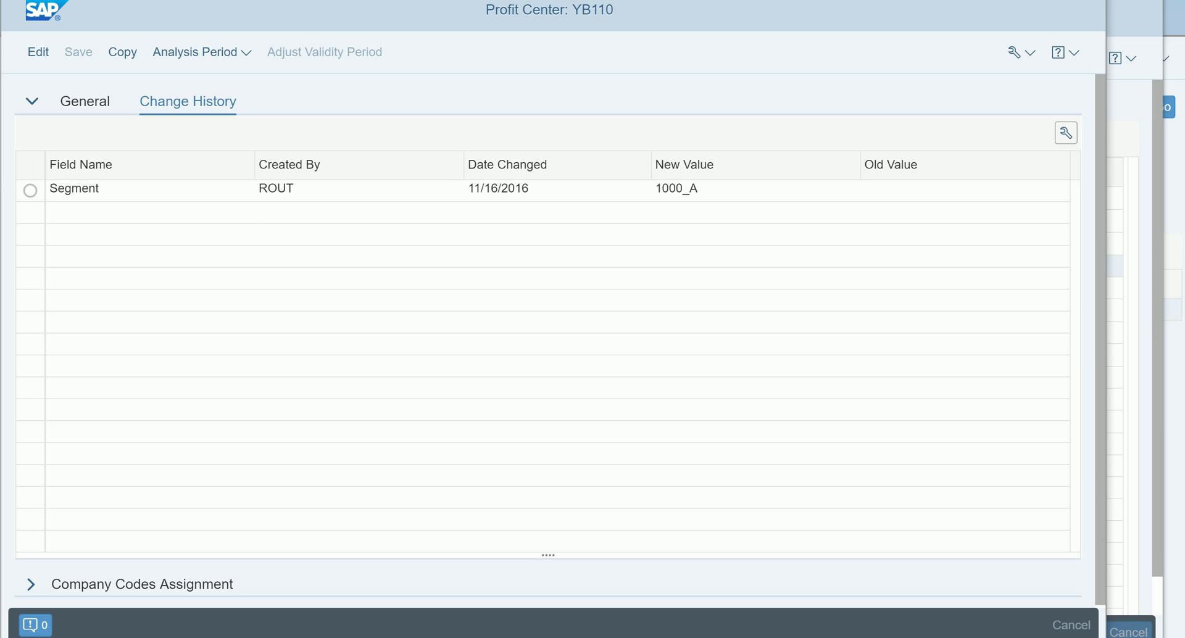
# - Close the YB110 details and return to the Profit Center Groups list showing YBPH
pyautogui.press('Escape')
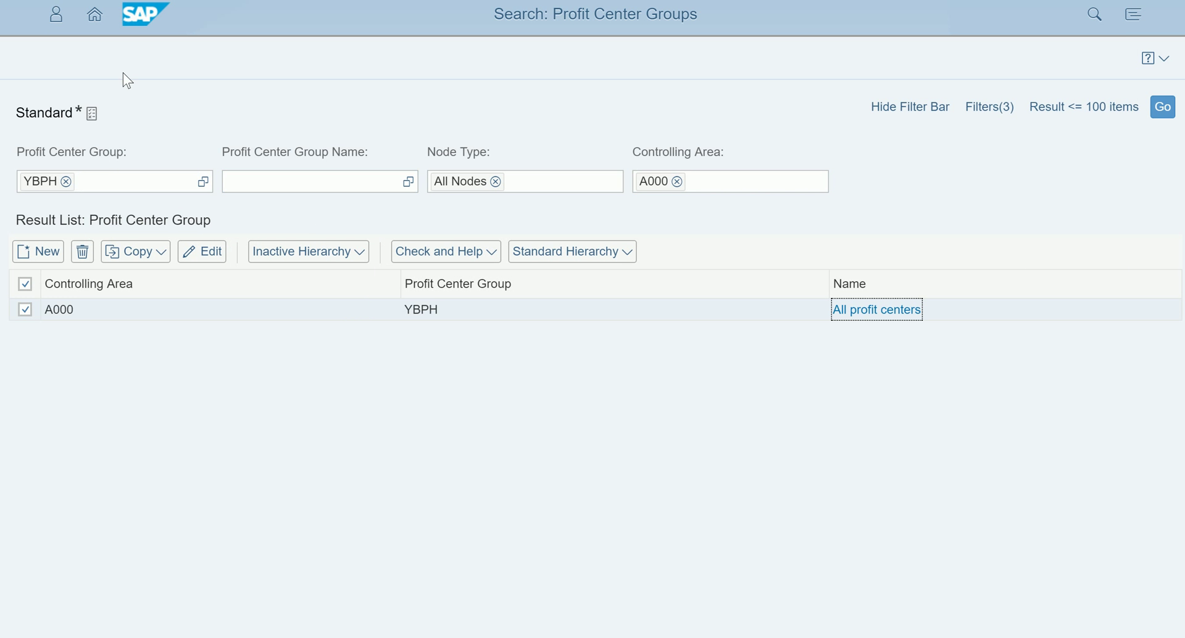
pyautogui.click(95, 18)
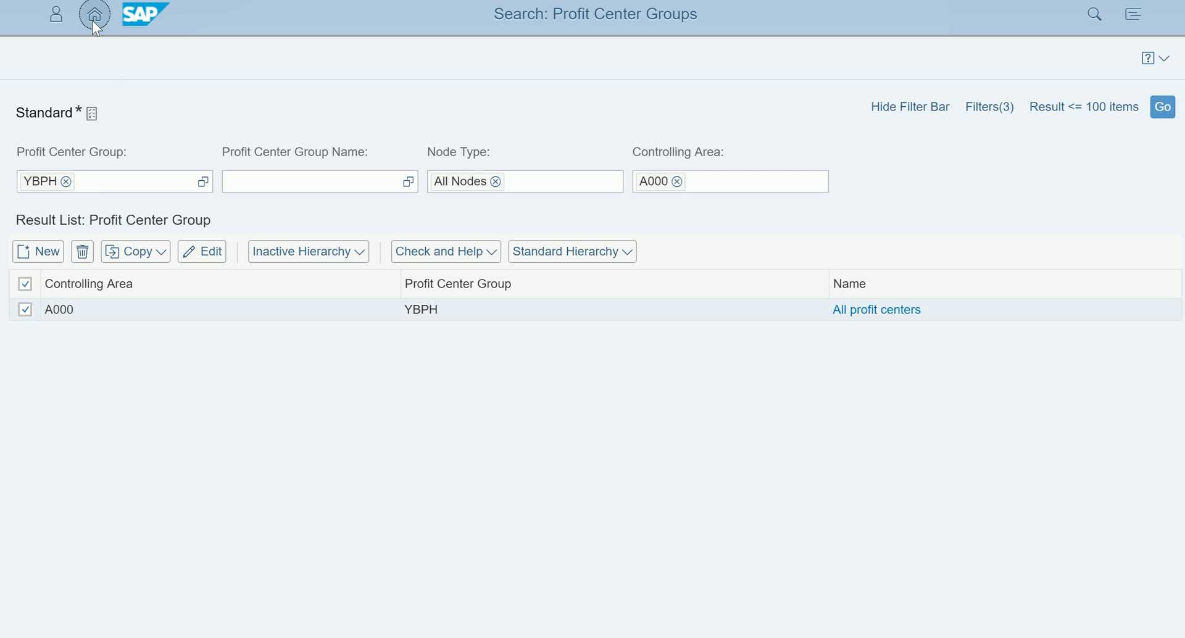